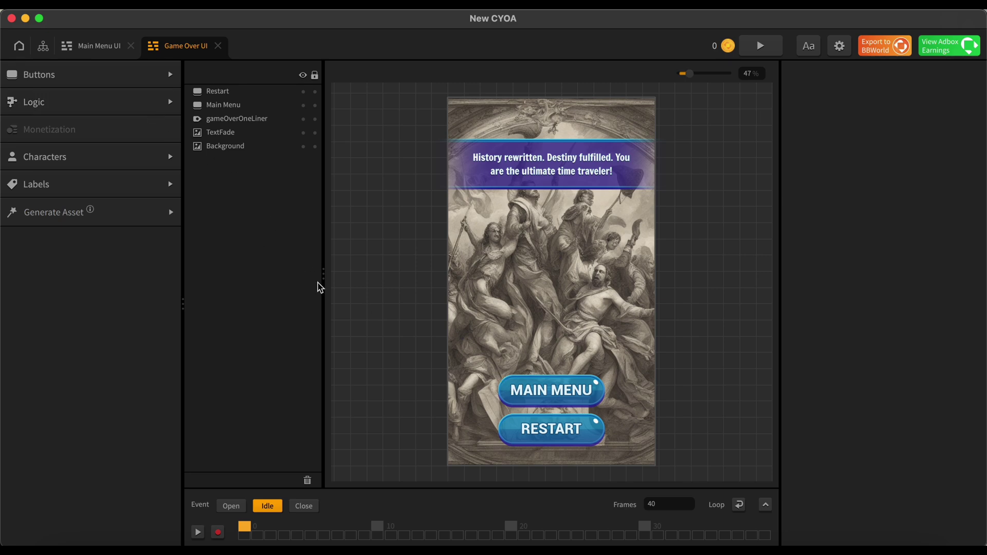
# - Open the scene node graph, zoom out, and open the Game Over UI screen for editing
pyautogui.click(43, 46)
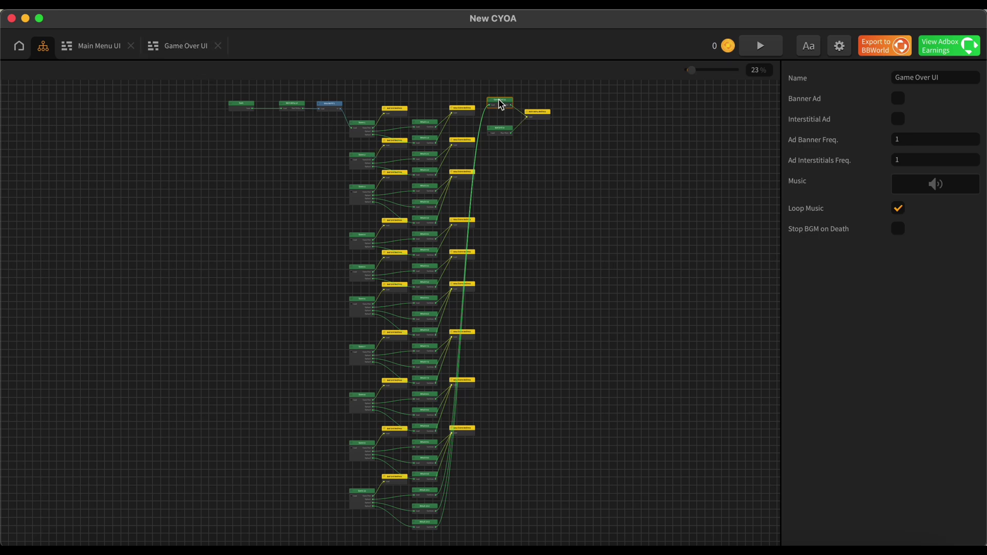
pyautogui.moveTo(691, 71)
pyautogui.mouseDown()
pyautogui.moveTo(716, 72)
pyautogui.moveTo(682, 67)
pyautogui.moveTo(707, 71)
pyautogui.mouseUp()
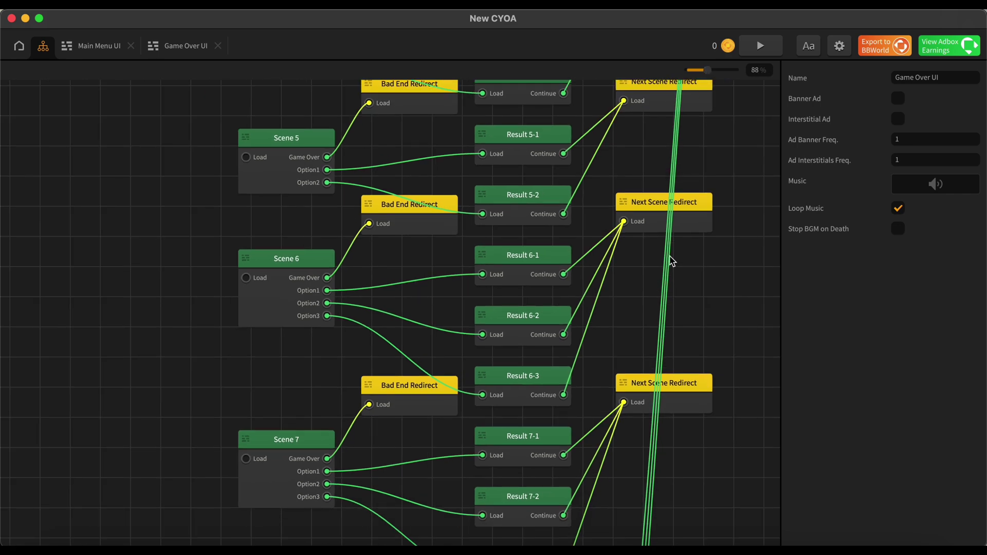
pyautogui.scroll(8, 670, 261)
pyautogui.scroll(7, 672, 261)
pyautogui.hscroll(2, 672, 261)
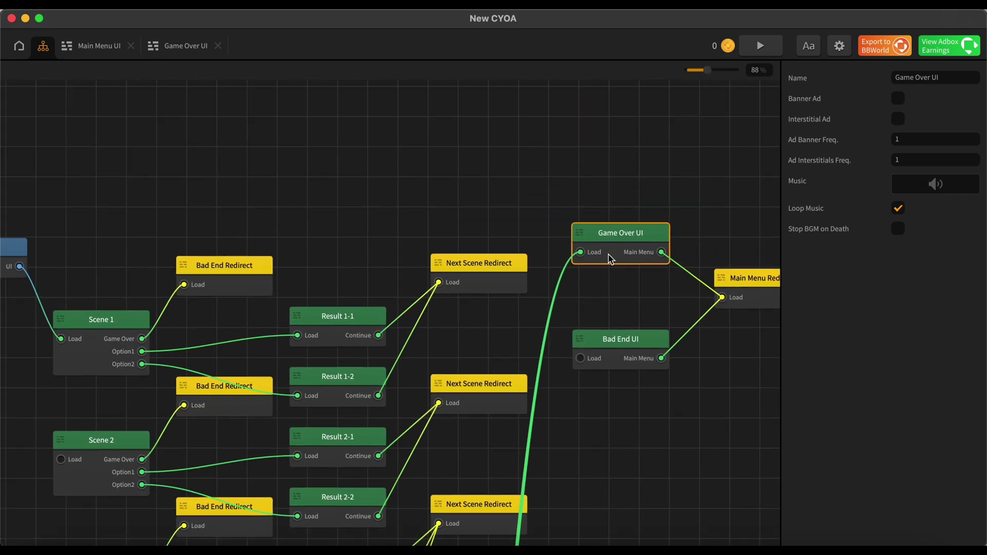
pyautogui.doubleClick(624, 239)
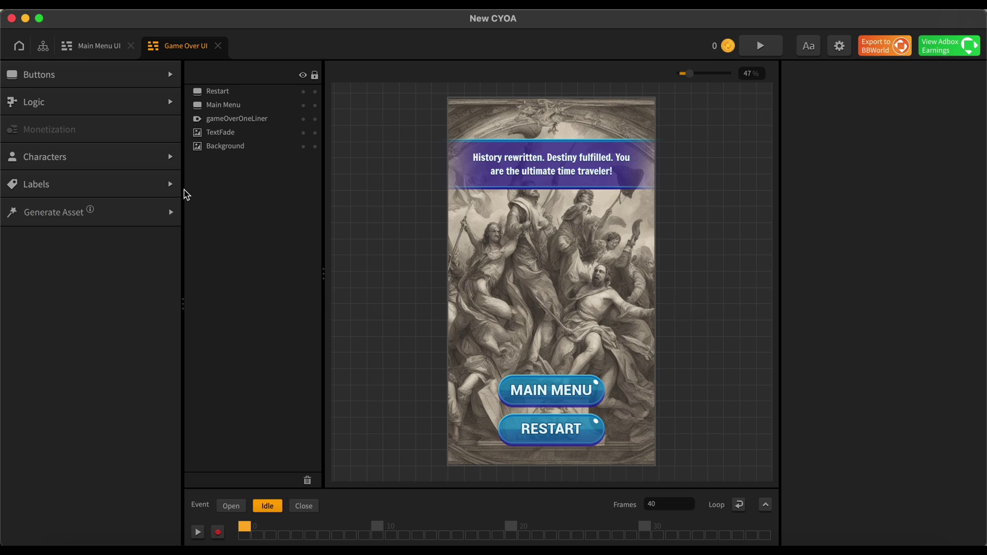
# - Open the Generate Asset Advanced settings for the prompt 'a clock that's a part of a time machine'
pyautogui.click(124, 215)
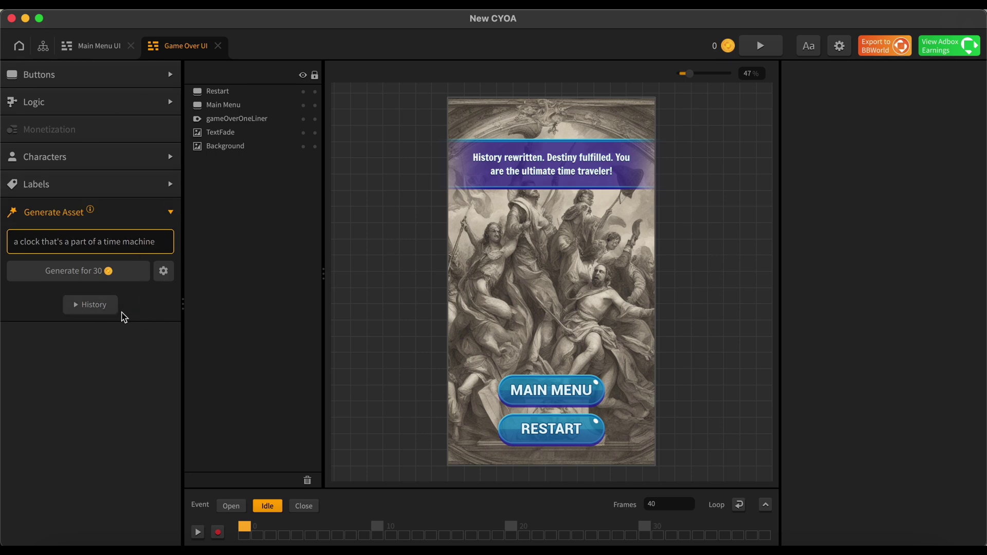
pyautogui.click(164, 273)
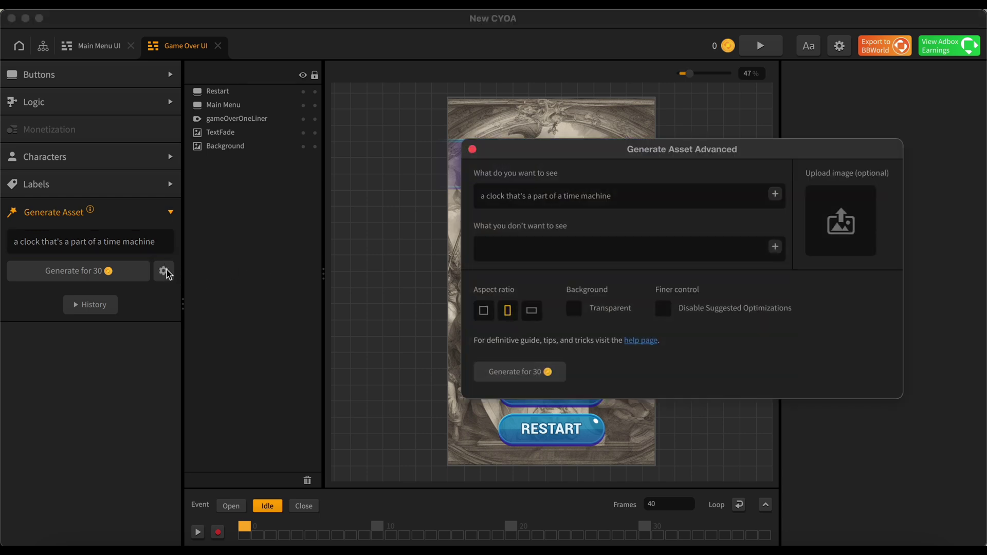
pyautogui.click(619, 194)
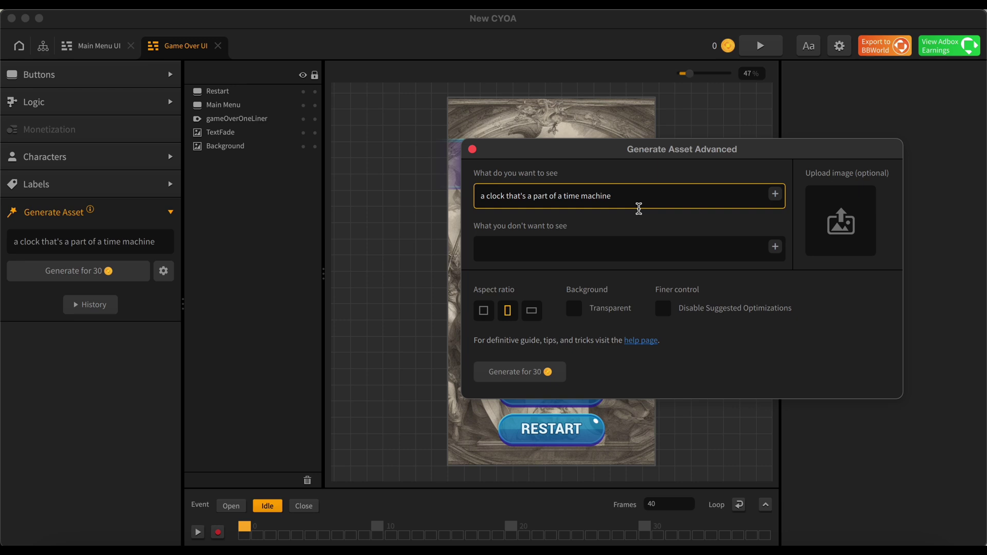
pyautogui.moveTo(577, 149); pyautogui.dragTo(506, 131)
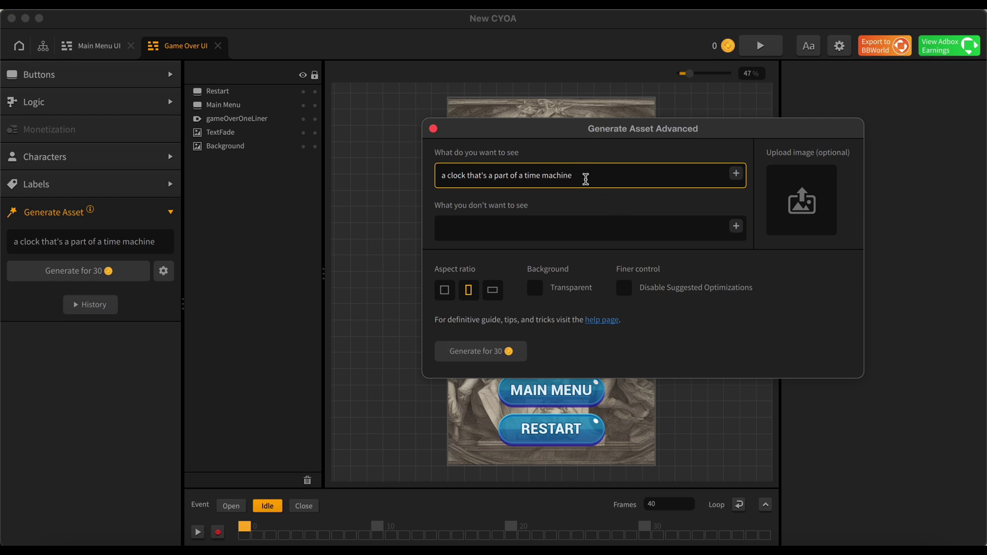
pyautogui.click(471, 229)
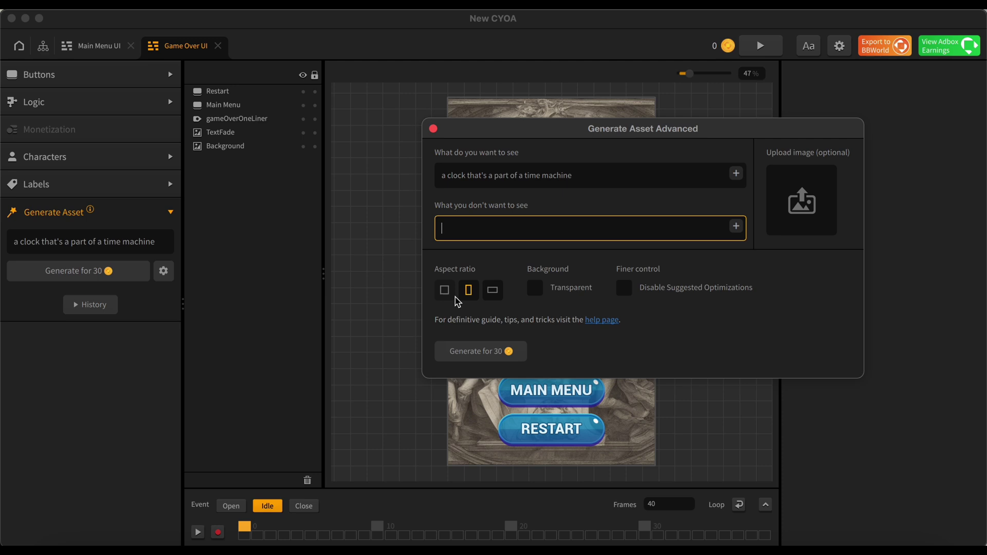
pyautogui.moveTo(504, 148); pyautogui.dragTo(537, 150)
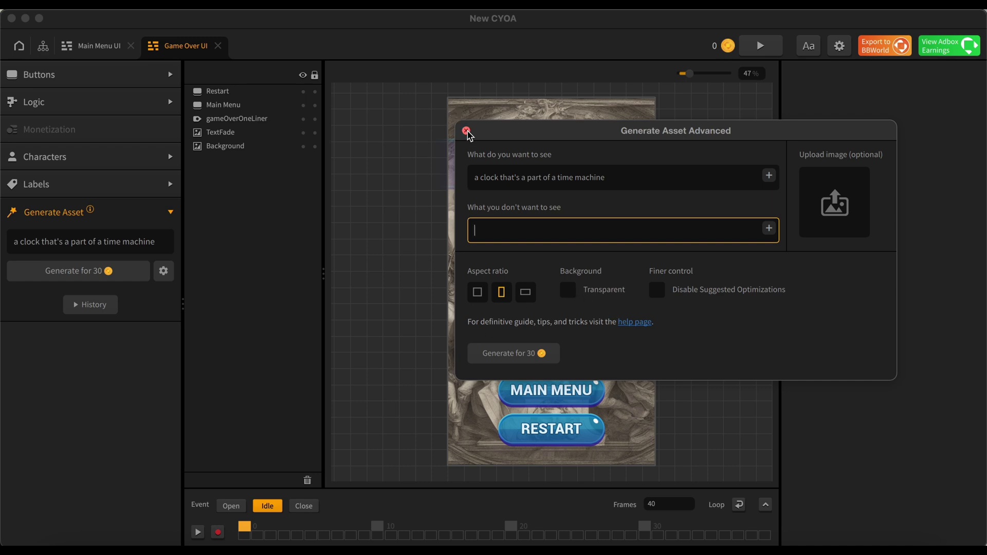
# - Close the advanced settings and view the first gold clock image in generation History
pyautogui.click(466, 131)
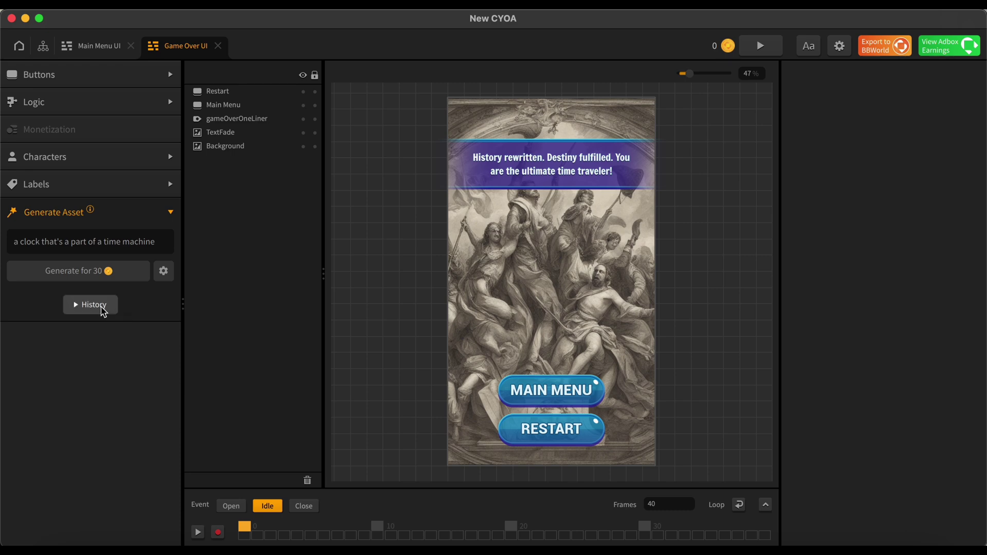
pyautogui.click(102, 308)
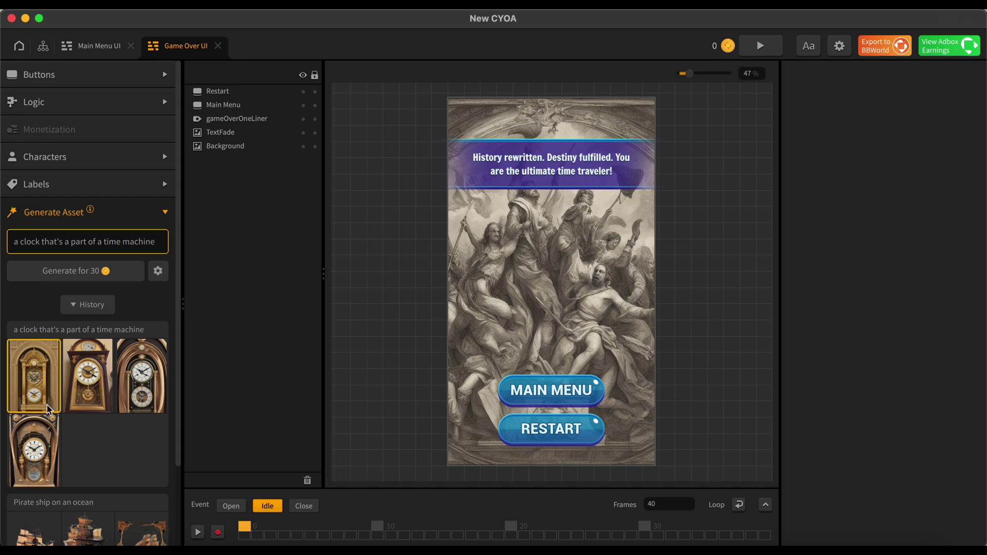
pyautogui.scroll(-1, 138, 401)
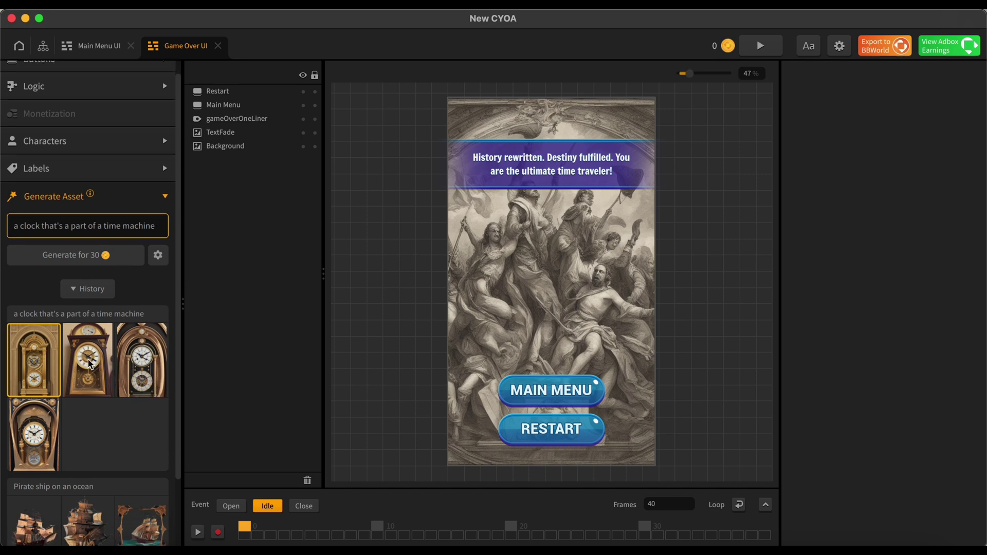
pyautogui.click(38, 373)
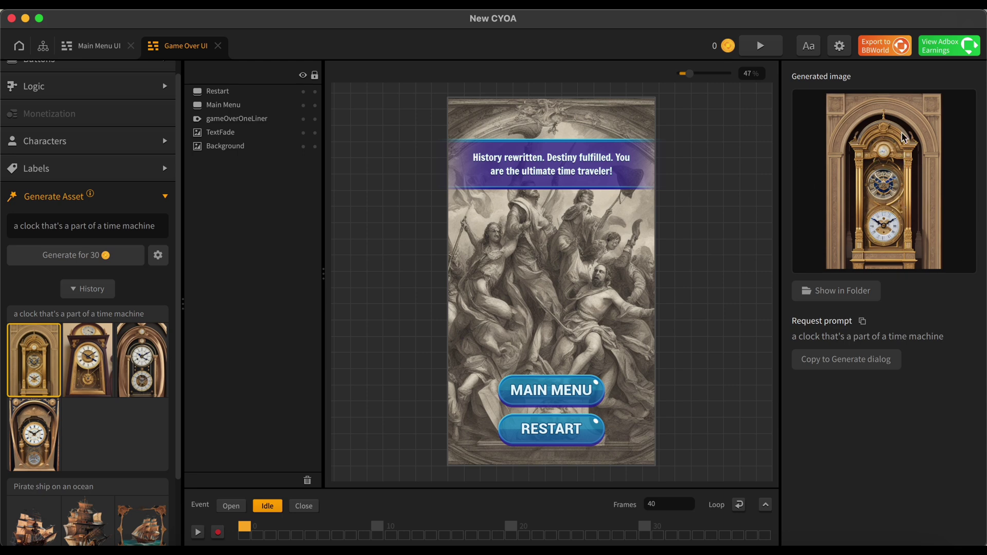
# - Place the gold clock image near the top of Game Over and delete the old Background layer
pyautogui.moveTo(905, 135); pyautogui.dragTo(628, 398)
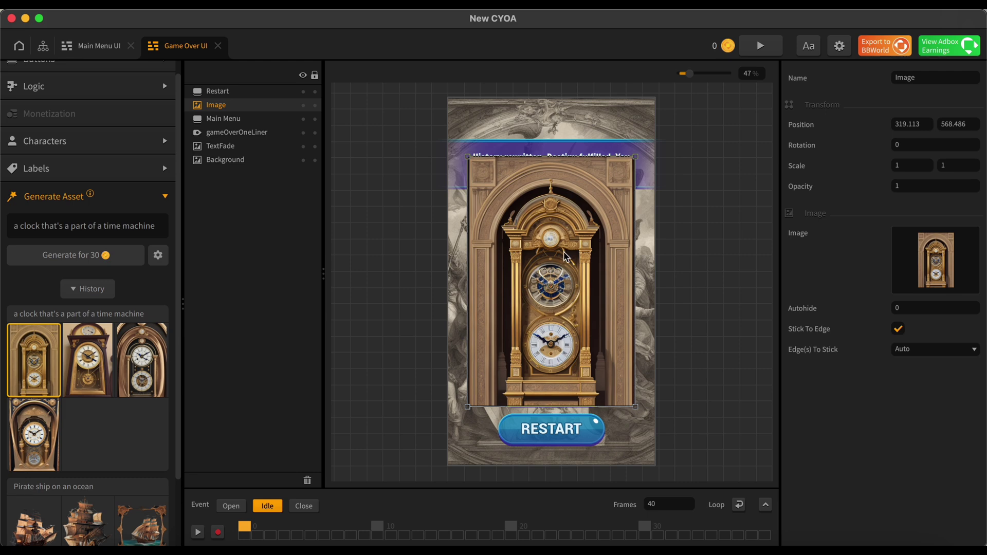
pyautogui.moveTo(568, 257); pyautogui.dragTo(616, 261)
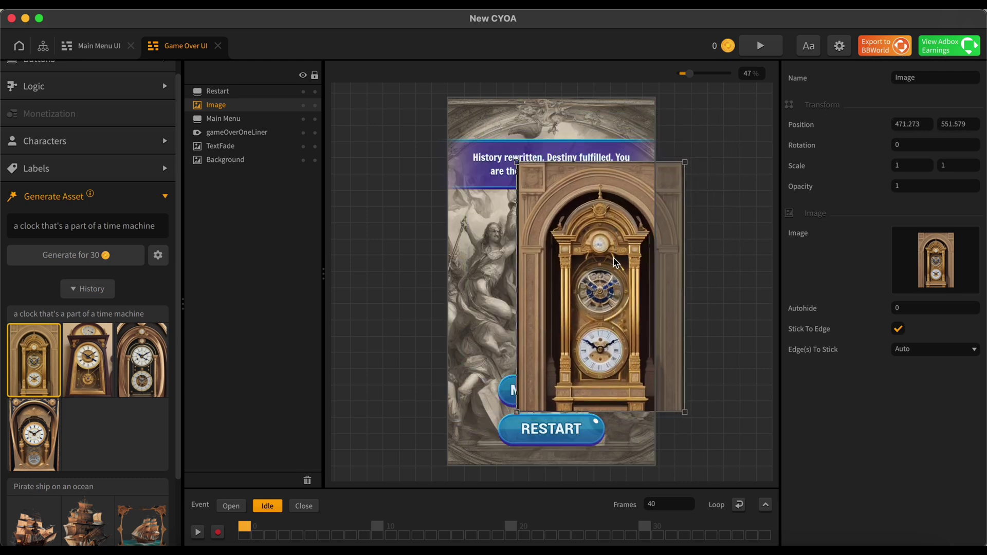
pyautogui.click(497, 122)
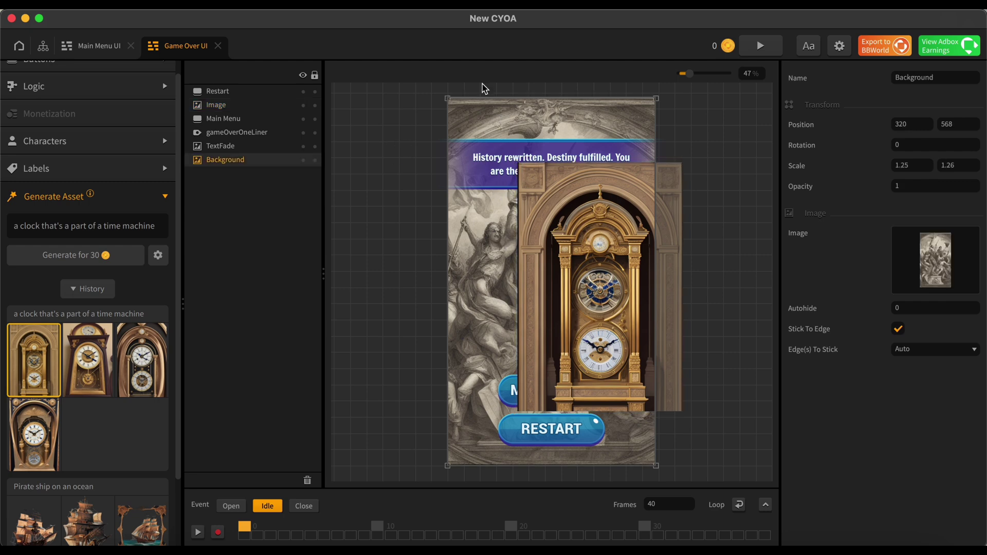
pyautogui.press('Delete')
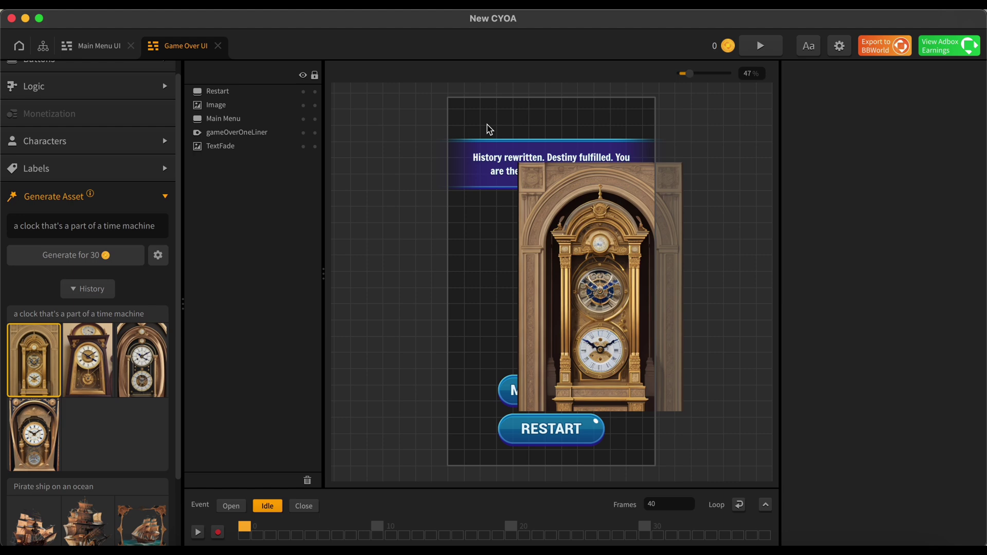
pyautogui.moveTo(624, 272); pyautogui.dragTo(557, 210)
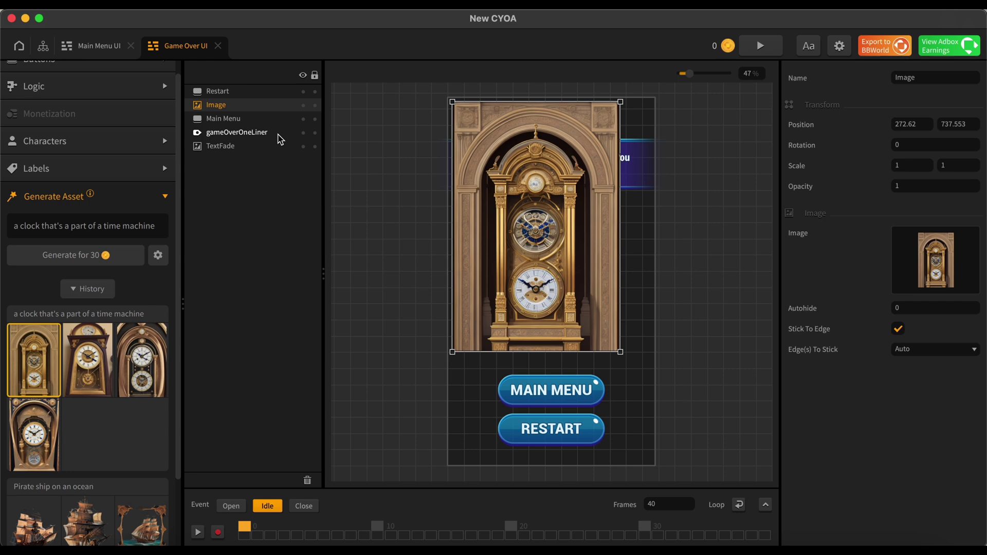
# - Send the clock image to back and stretch it to about 1.371 × 1.504 to fill the screen
pyautogui.rightClick(567, 294)
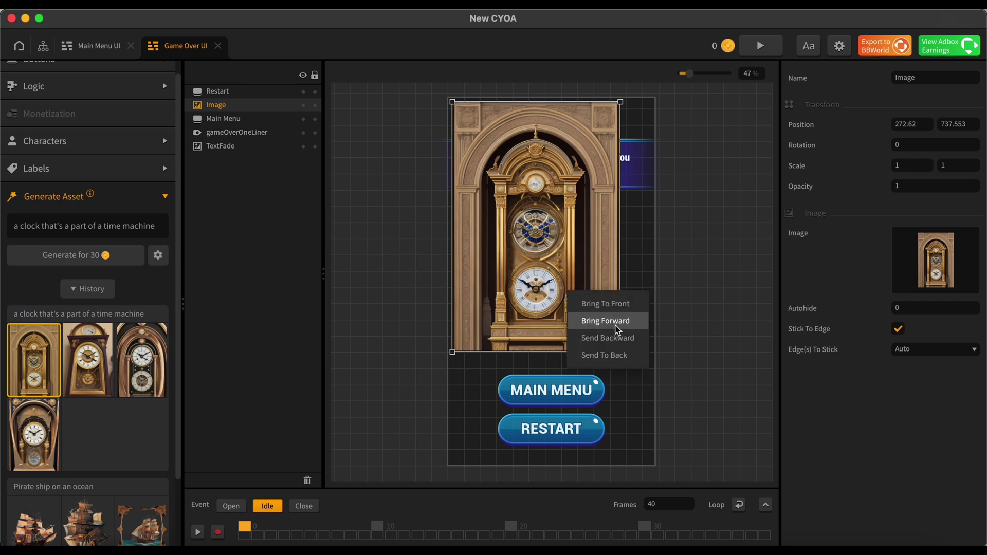
pyautogui.click(618, 355)
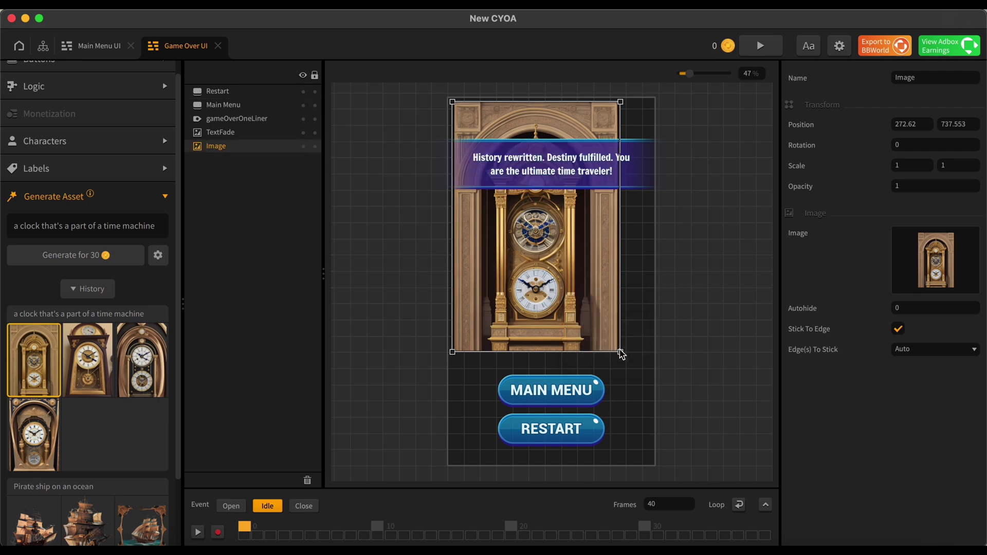
pyautogui.moveTo(620, 353); pyautogui.dragTo(658, 468)
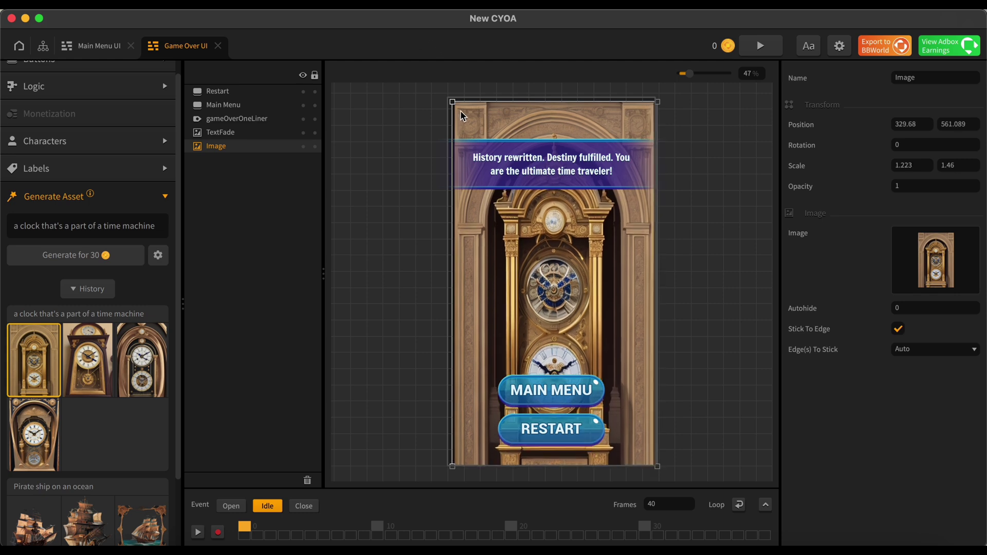
pyautogui.moveTo(453, 103); pyautogui.dragTo(439, 94)
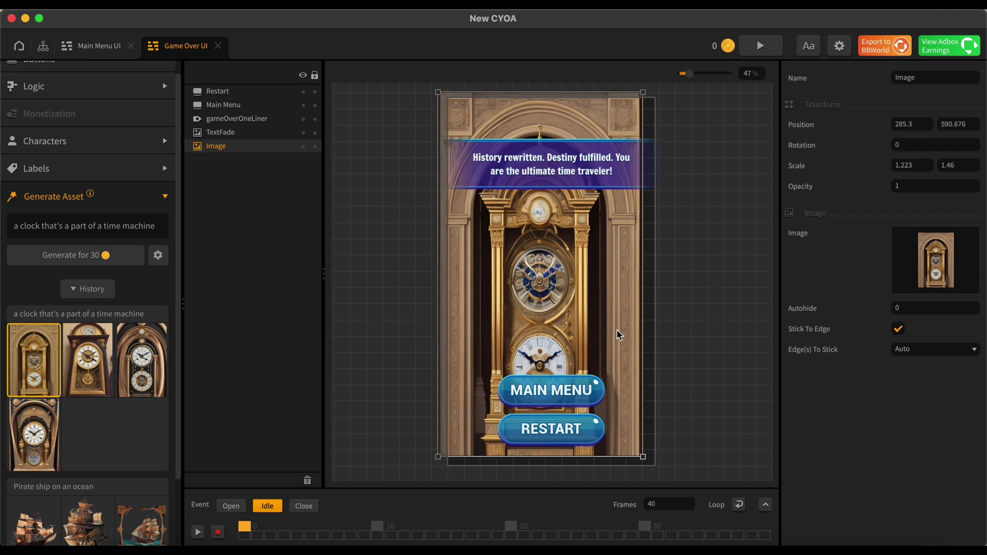
pyautogui.moveTo(642, 456); pyautogui.dragTo(666, 467)
pyautogui.click(742, 453)
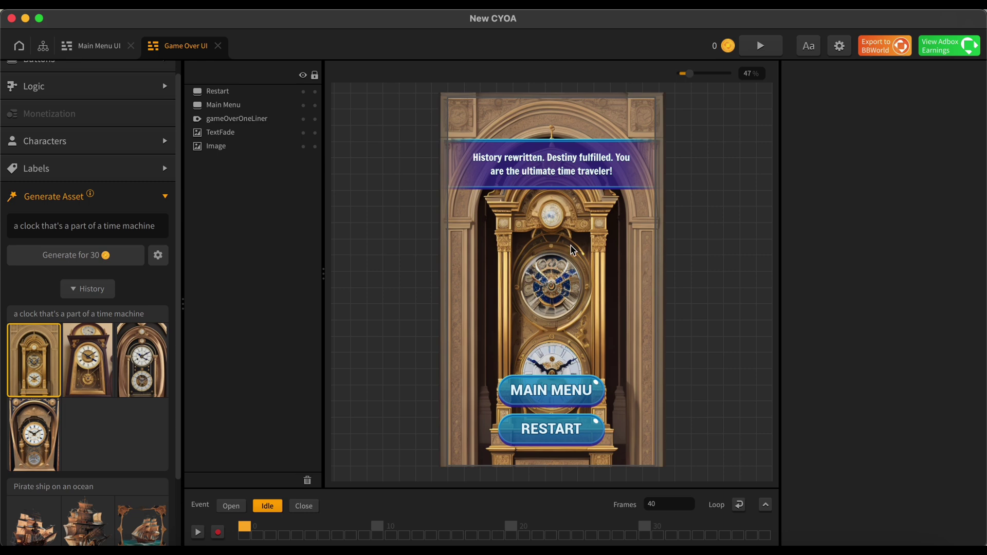
# - Collapse the Generate Asset section in the left sidebar
pyautogui.click(70, 200)
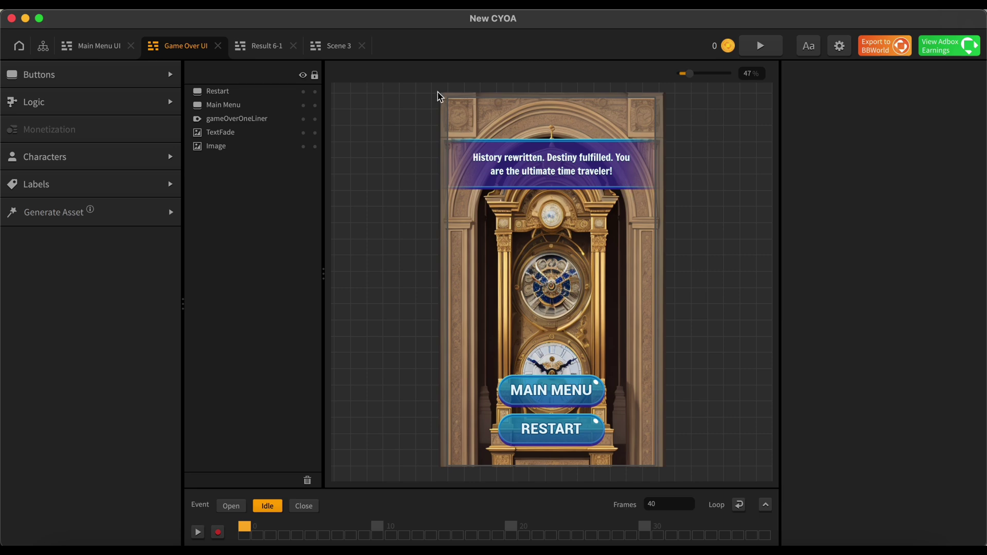
# - In Scene 3, narrow the Option3Description text so the risky-experiment answer rewraps
pyautogui.click(338, 51)
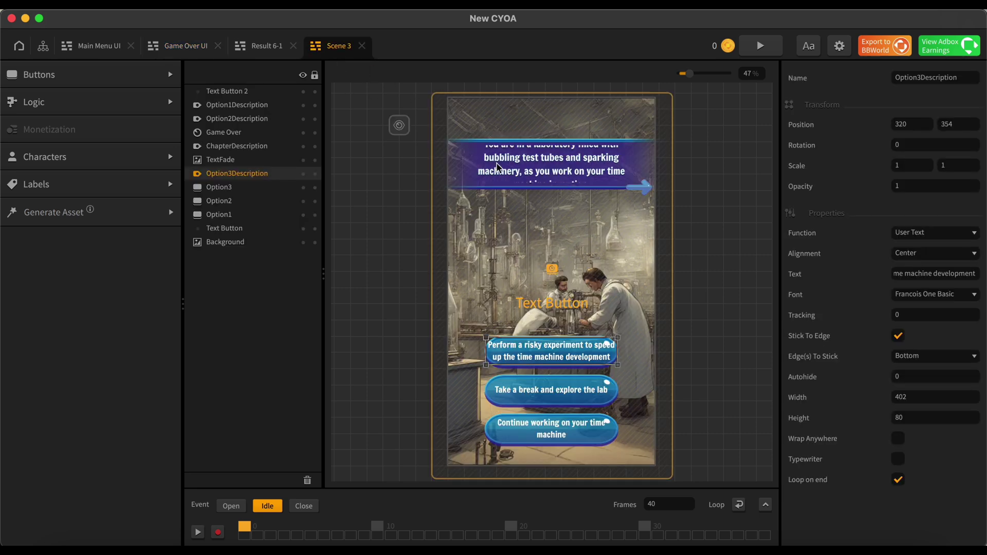
pyautogui.click(732, 364)
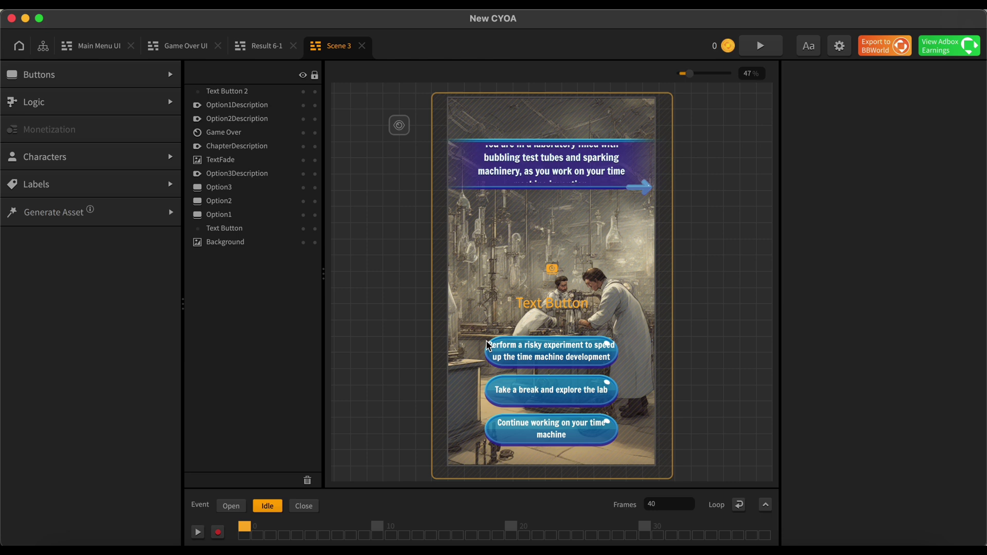
pyautogui.click(514, 353)
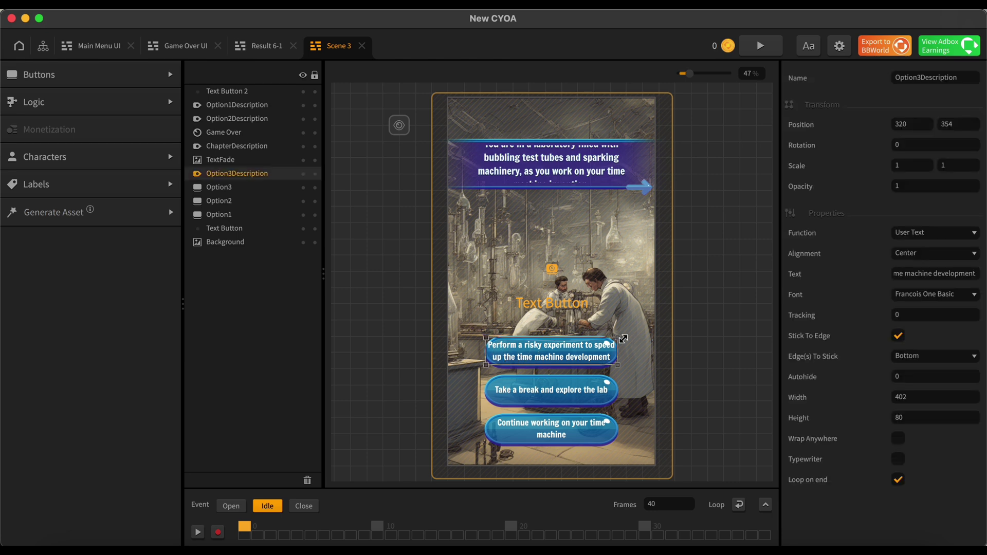
pyautogui.moveTo(619, 339); pyautogui.dragTo(587, 346)
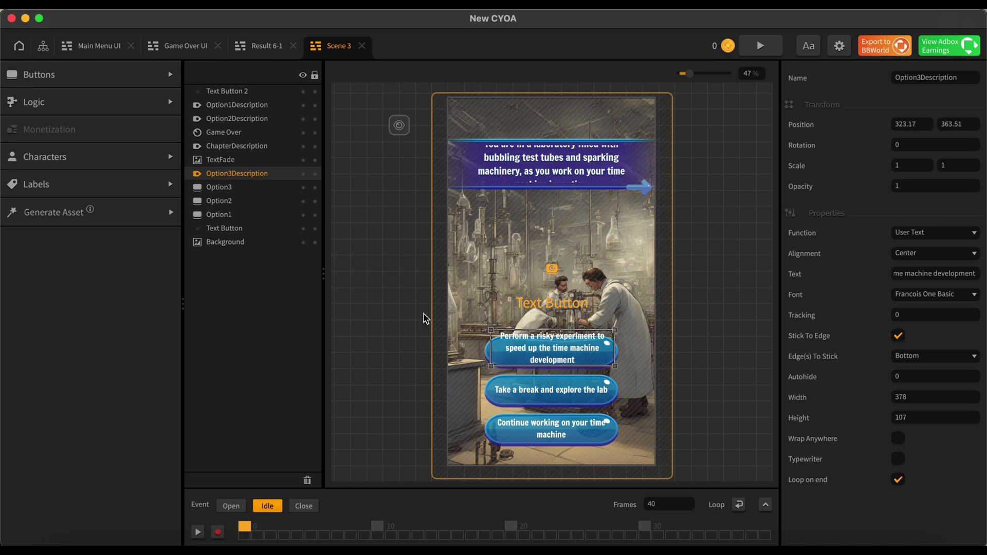
# - Enlarge the Option3 button to about 1.269 × 1.377 to fit the three-line text
pyautogui.click(226, 215)
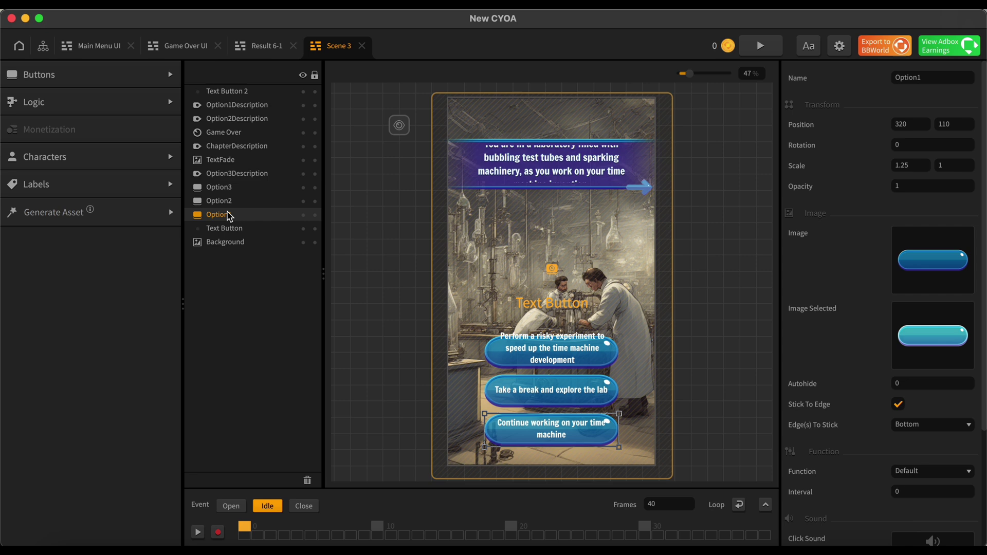
pyautogui.click(226, 188)
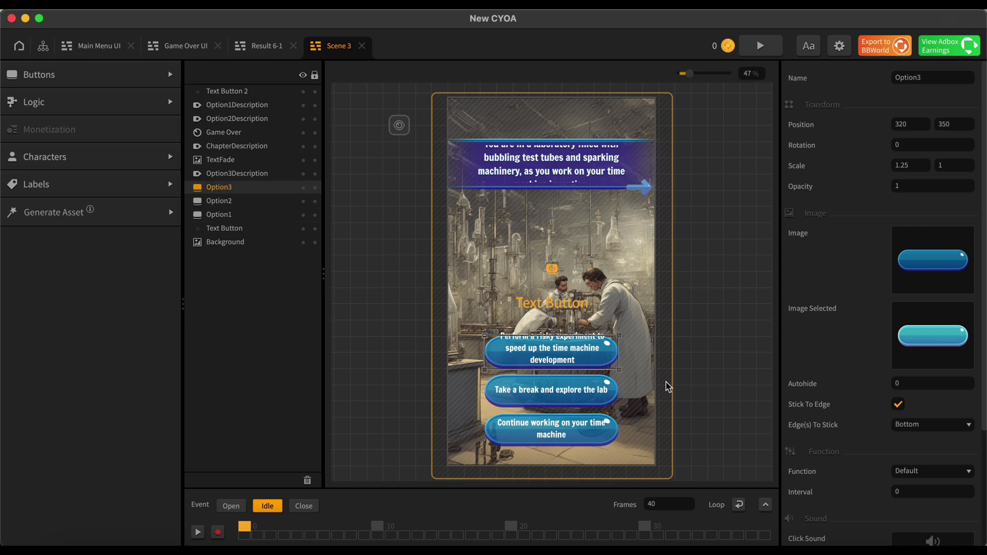
pyautogui.moveTo(619, 335); pyautogui.dragTo(621, 326)
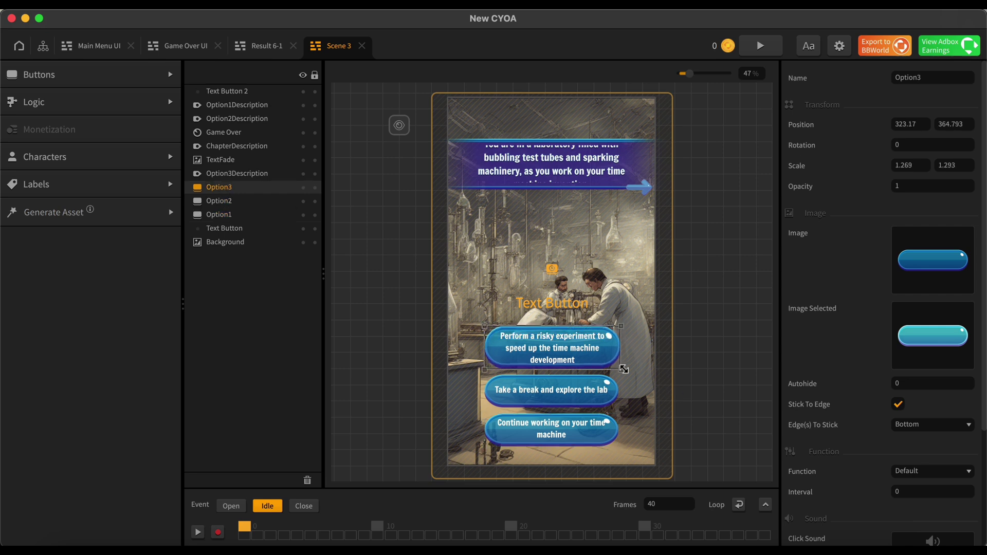
pyautogui.moveTo(622, 368); pyautogui.dragTo(622, 372)
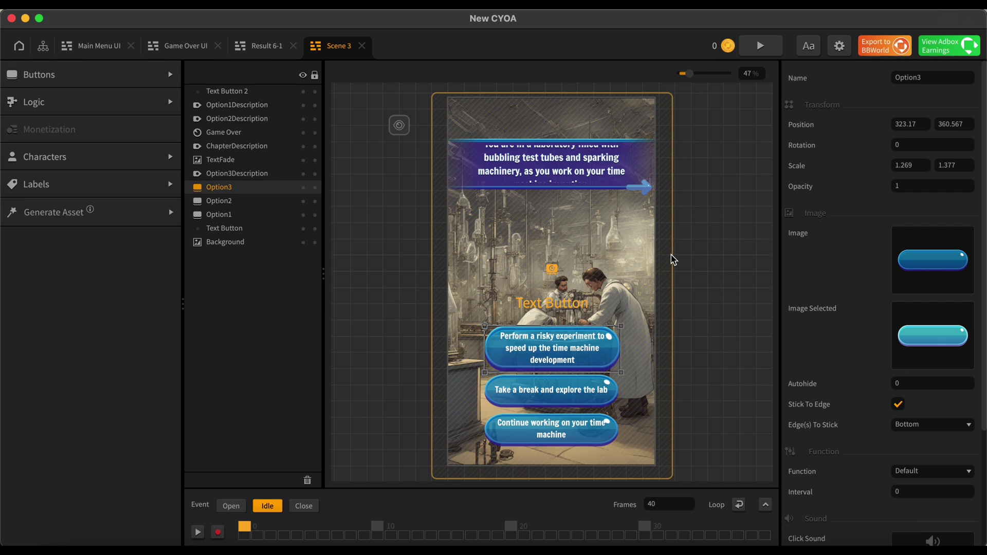
# - View the scene node graph, then return to the Scene 3 layout
pyautogui.click(43, 46)
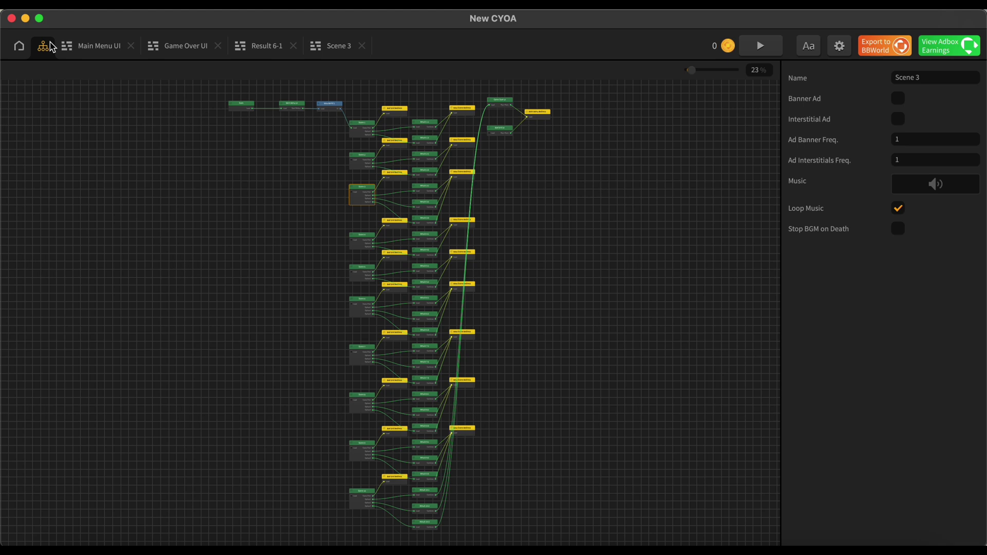
pyautogui.click(332, 44)
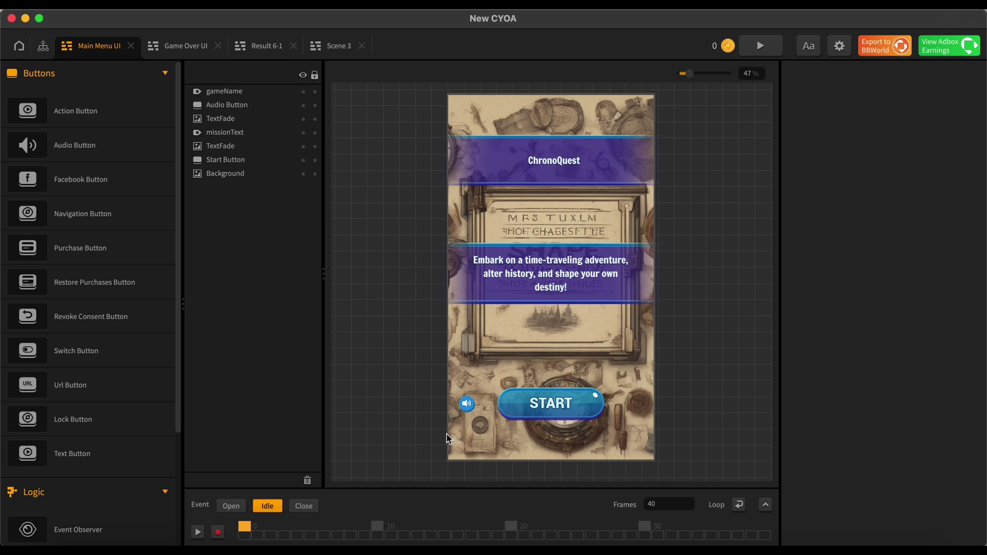
# - Add a Url Button below START and give it the blue Button sprite
pyautogui.moveTo(36, 390); pyautogui.dragTo(627, 398)
pyautogui.moveTo(971, 262)
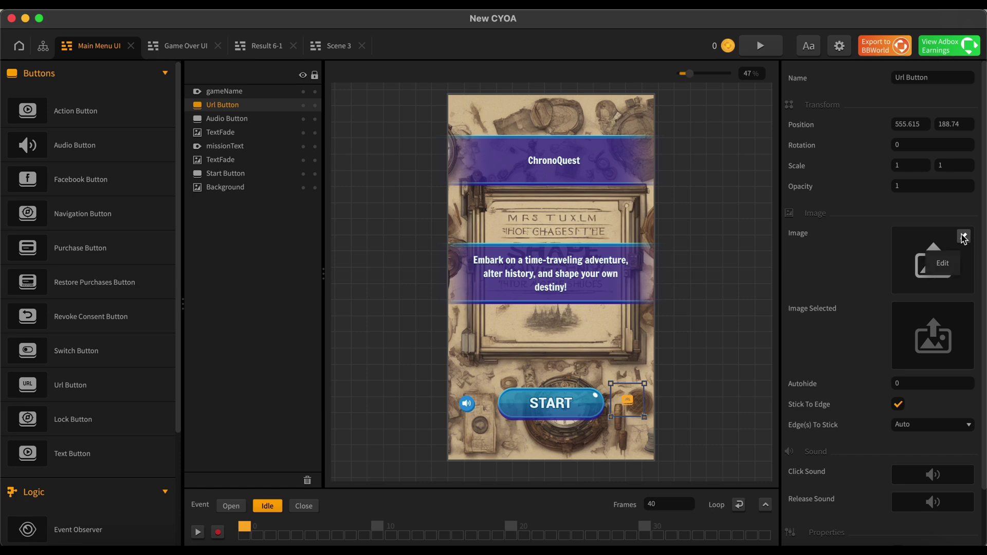
pyautogui.click(963, 237)
pyautogui.scroll(-5, 230, 346)
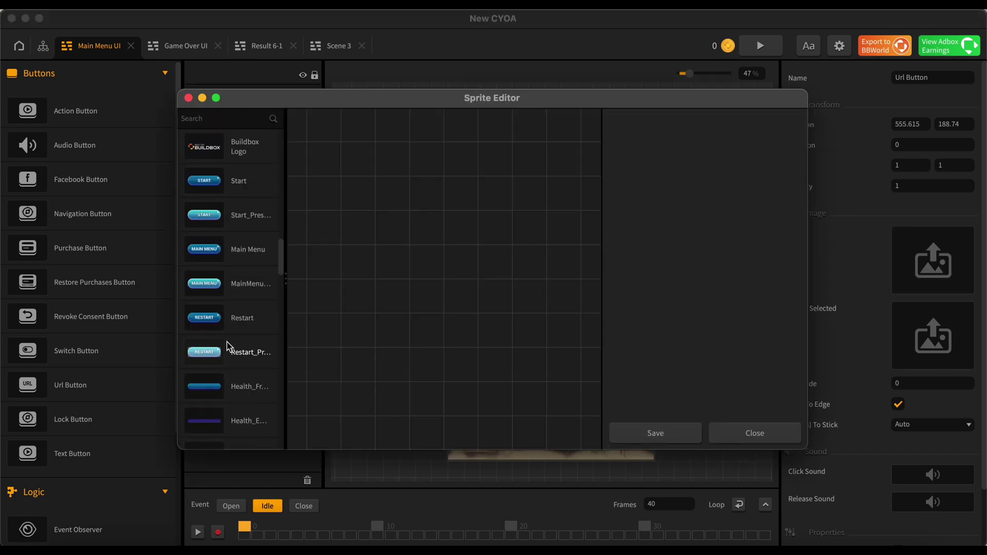
pyautogui.scroll(-4, 230, 346)
pyautogui.click(239, 250)
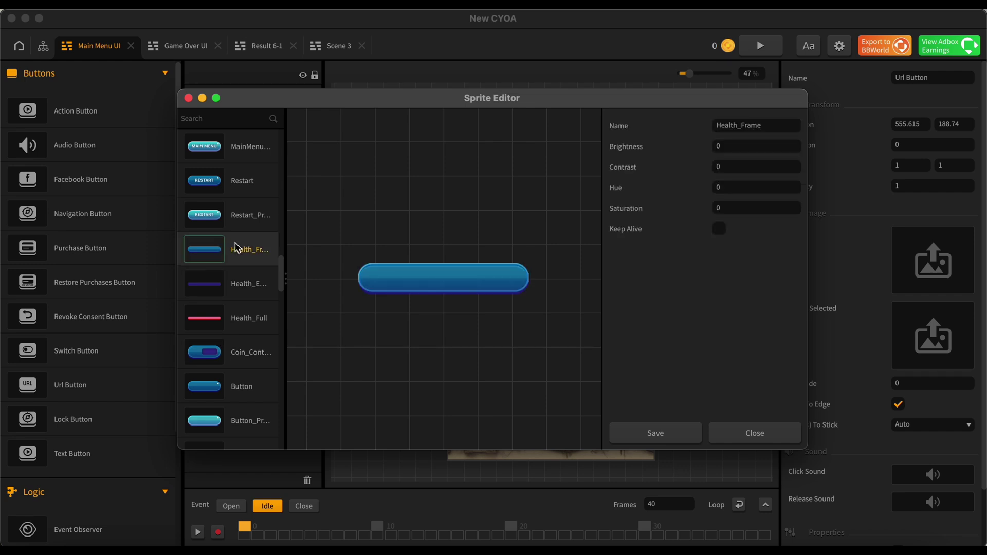
pyautogui.click(754, 431)
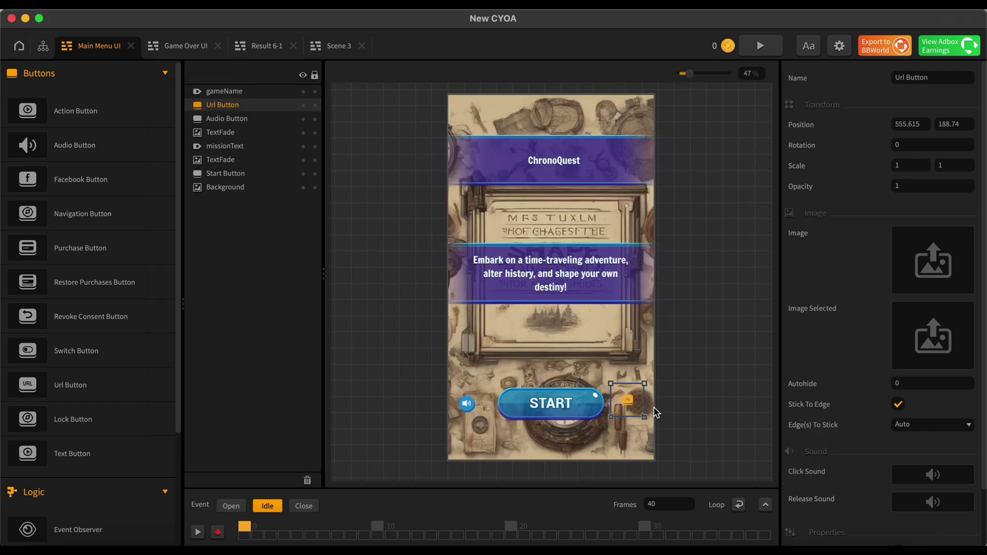
pyautogui.click(963, 238)
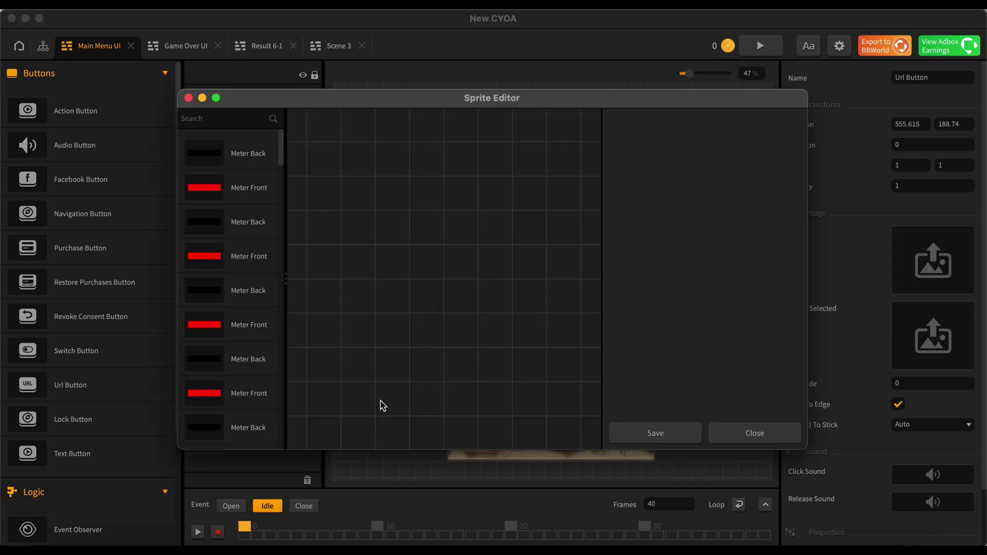
pyautogui.scroll(1, 239, 399)
pyautogui.scroll(-5, 239, 400)
pyautogui.click(230, 324)
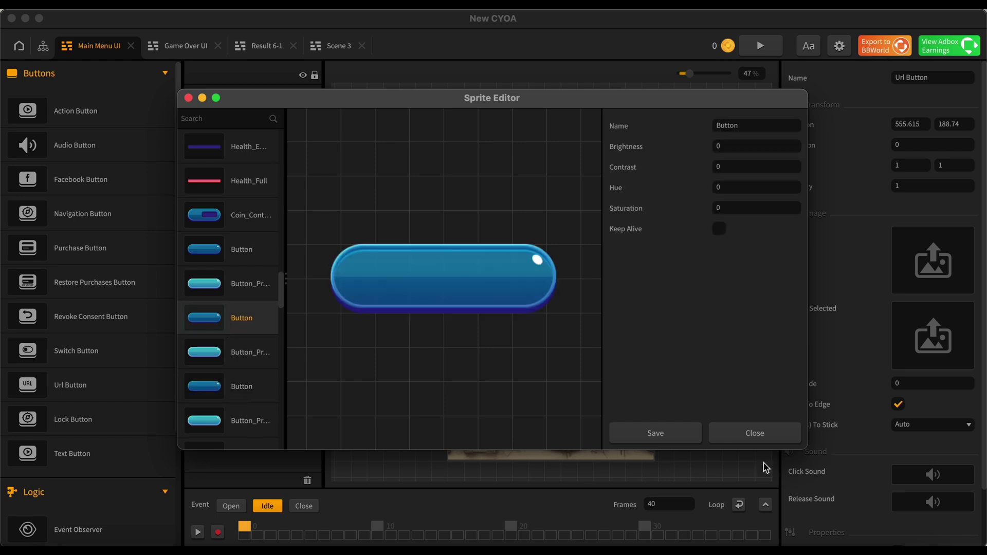
pyautogui.click(649, 434)
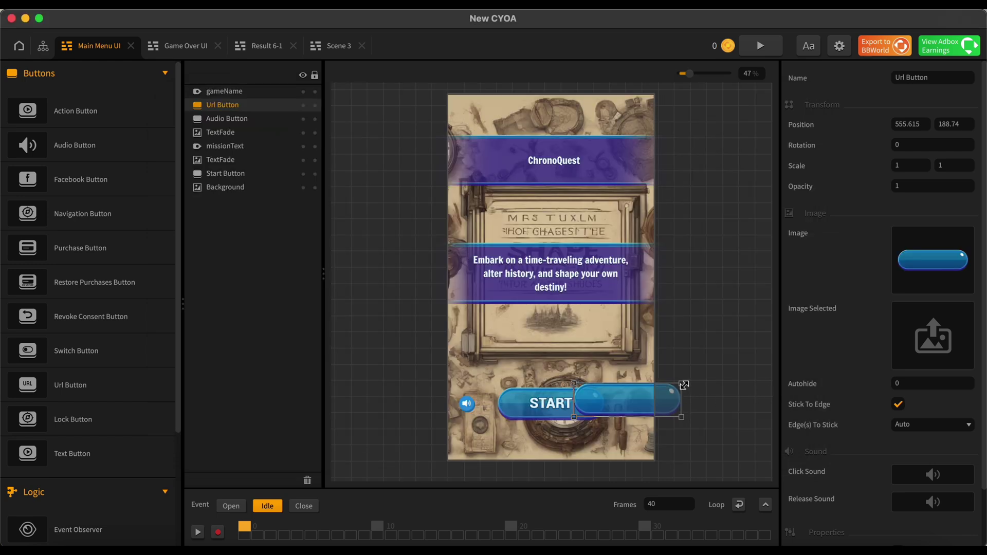
# - Narrow the new URL button and select its URL property field
pyautogui.moveTo(681, 385); pyautogui.dragTo(558, 439)
pyautogui.scroll(-2, 831, 384)
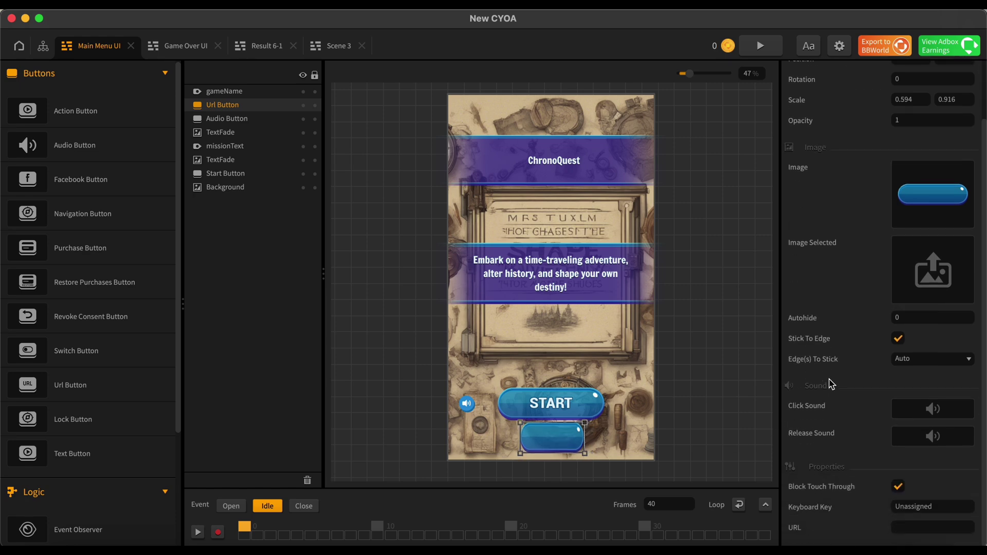
pyautogui.click(930, 529)
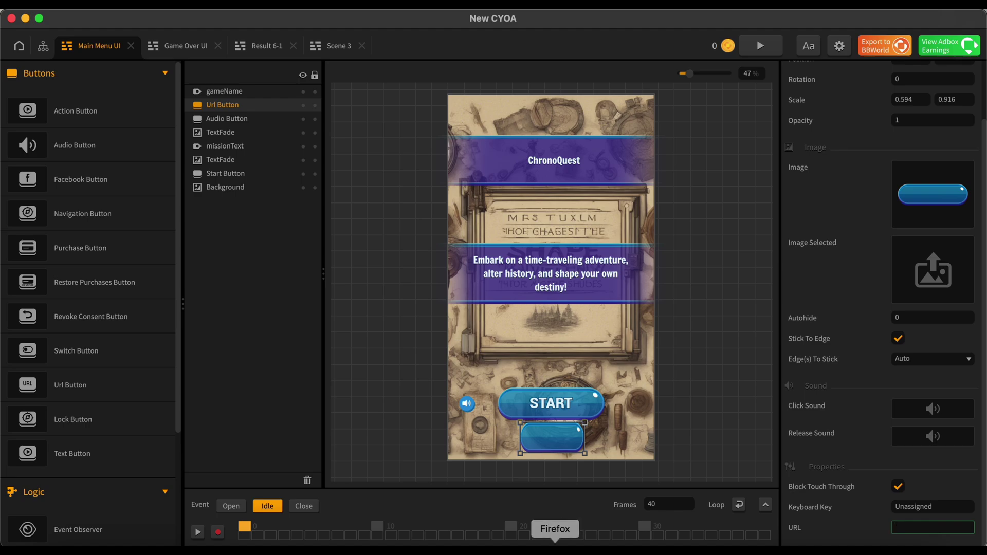
# - Copy the TikTok profile address from Firefox and paste it as the button's URL
pyautogui.click(554, 544)
pyautogui.click(336, 51)
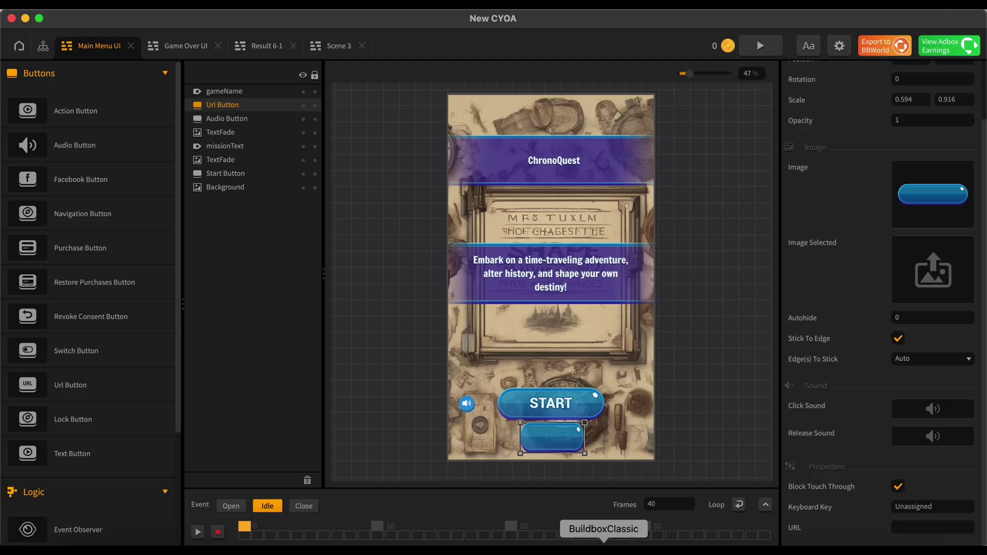
pyautogui.click(584, 544)
pyautogui.press('super+v')
pyautogui.press('Return')
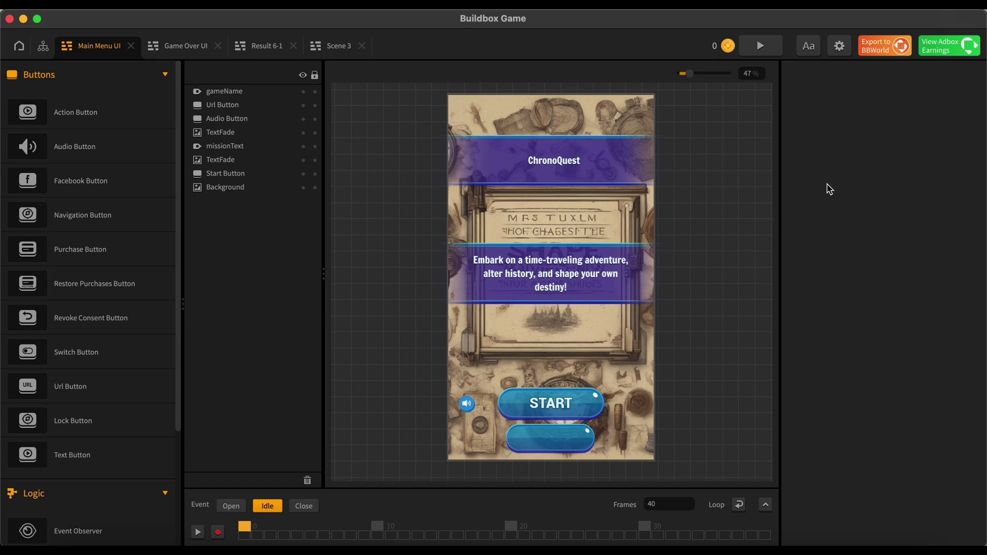
# - Export the game to Buildbox World under the name ChronoQuest with Global Share turned off
pyautogui.click(878, 55)
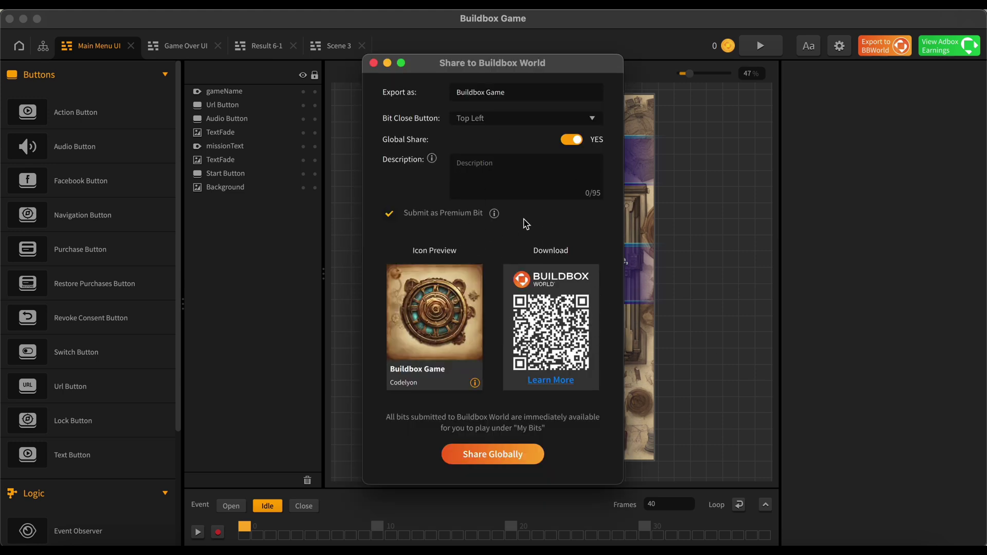
pyautogui.click(531, 92)
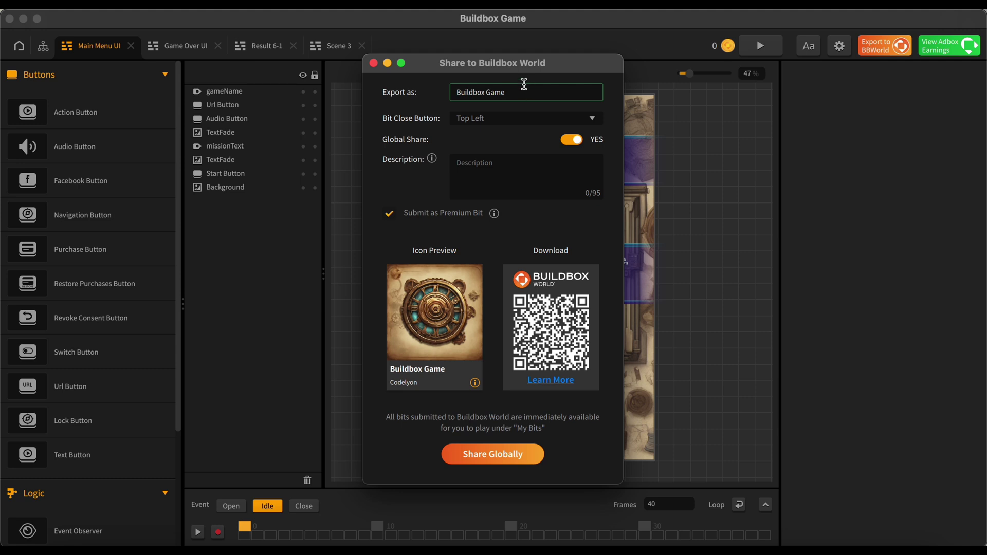
pyautogui.moveTo(511, 62); pyautogui.dragTo(803, 69)
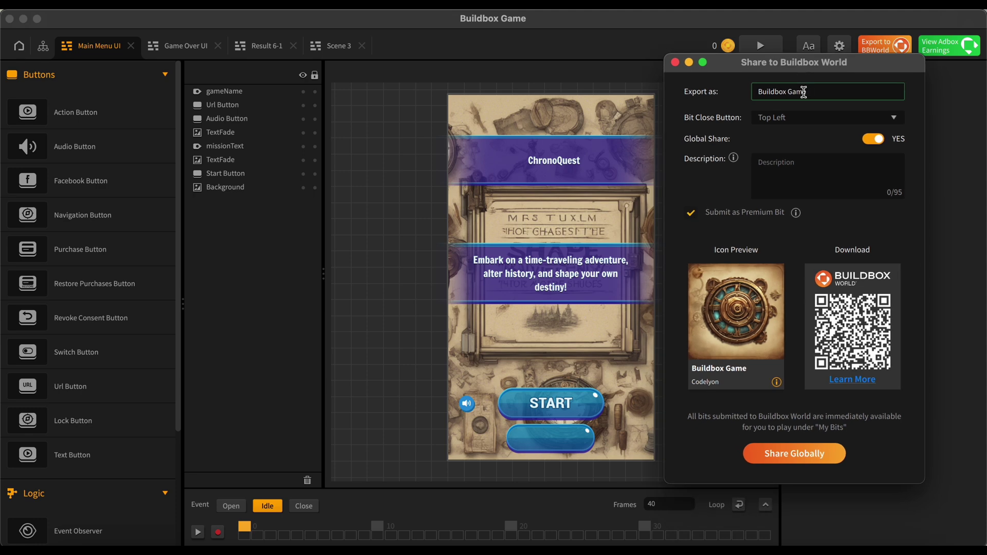
pyautogui.press('BackSpace')
pyautogui.press('BackSpace')
pyautogui.press('BackSpace')
pyautogui.press('BackSpace')
pyautogui.press('BackSpace')
pyautogui.press('BackSpace')
pyautogui.press('BackSpace')
pyautogui.press('BackSpace')
pyautogui.press('BackSpace')
pyautogui.press('BackSpace')
pyautogui.press('BackSpace')
pyautogui.press('BackSpace')
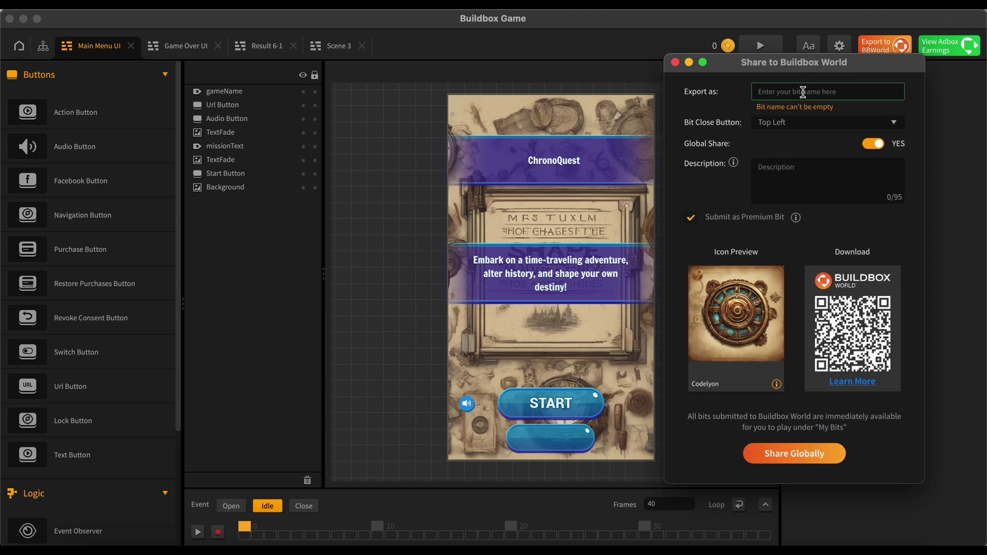
pyautogui.write('C')
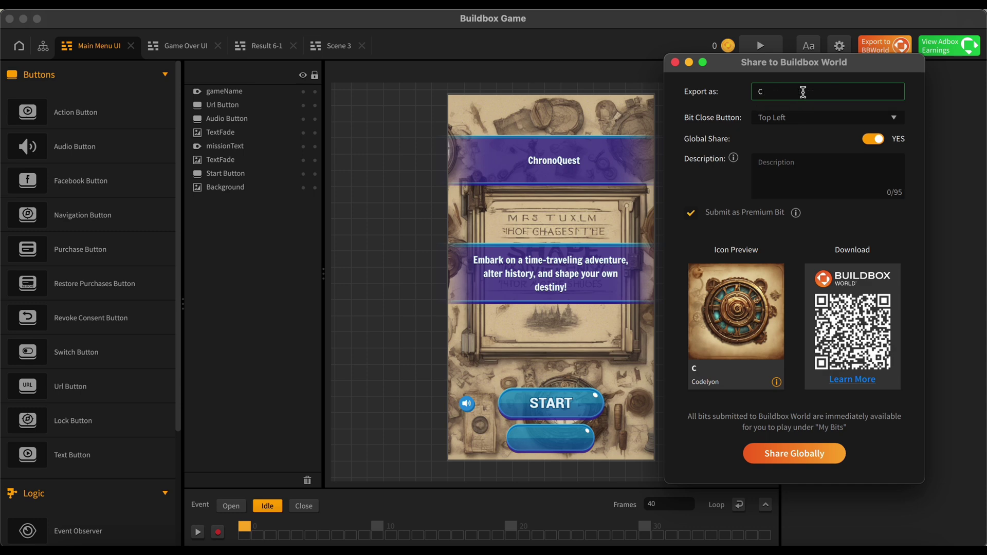
pyautogui.write('hronoQuest')
pyautogui.click(800, 141)
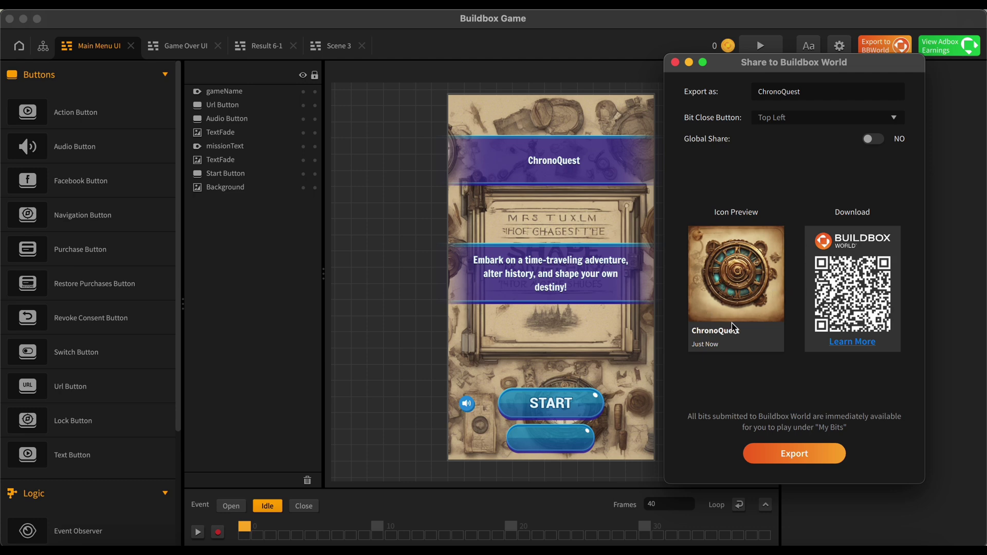
pyautogui.doubleClick(806, 91)
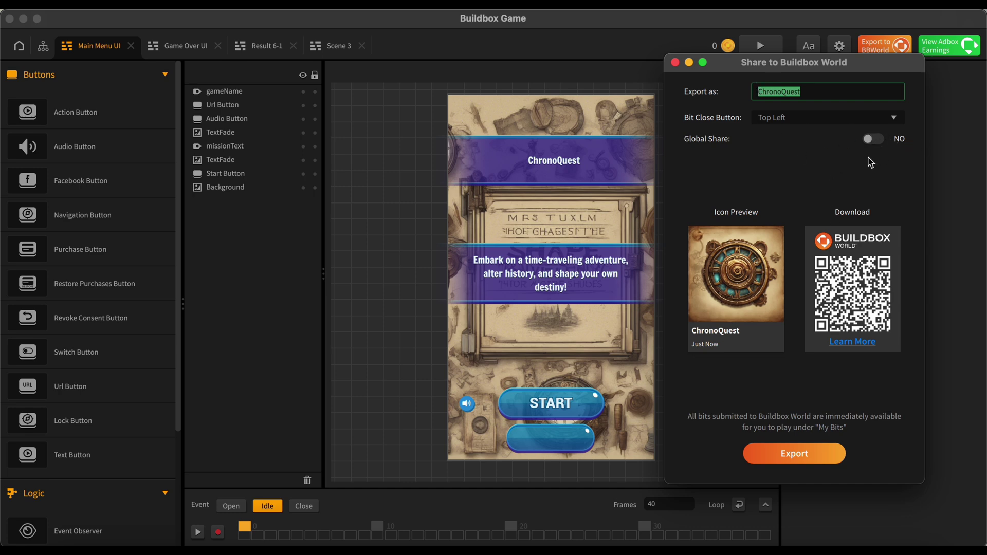
pyautogui.click(823, 91)
pyautogui.click(806, 455)
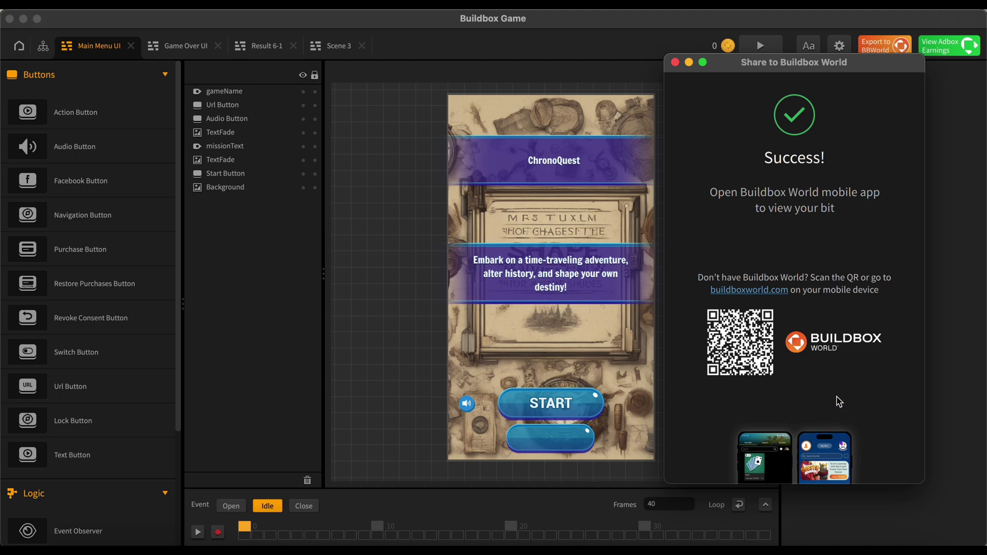
# - Launch the Buildbox World app on the mirrored phone to reach its home feed
pyautogui.click(824, 458)
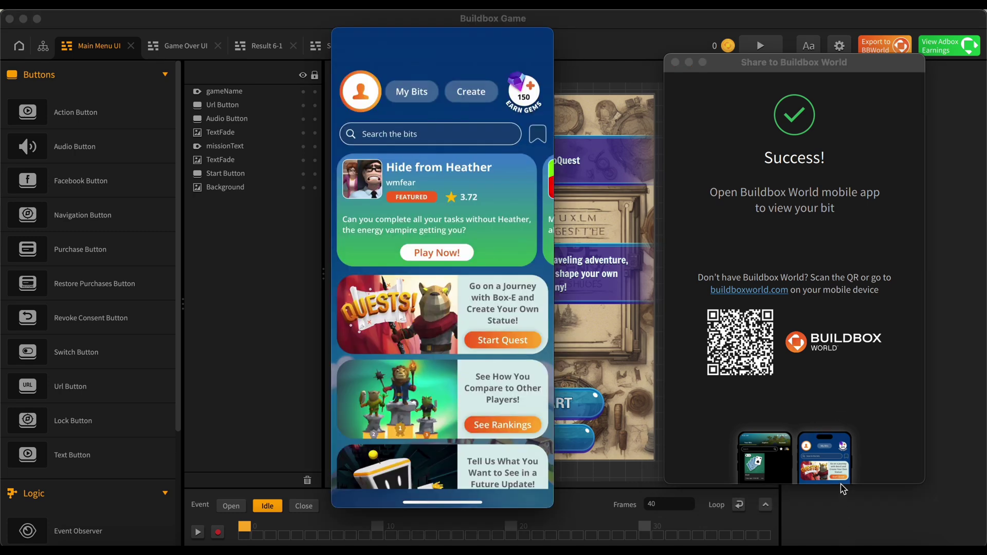